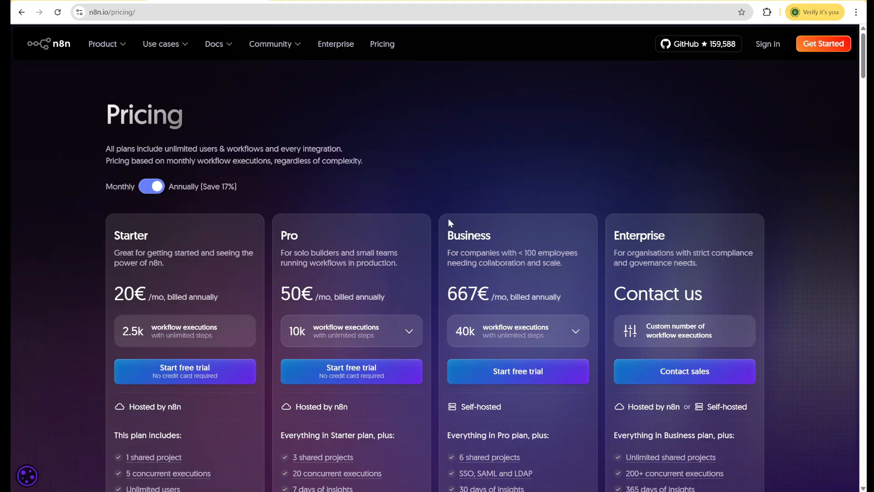
Step: Look over the n8n pricing plans and what each one includes
scroll(432, 153, "down", 1)
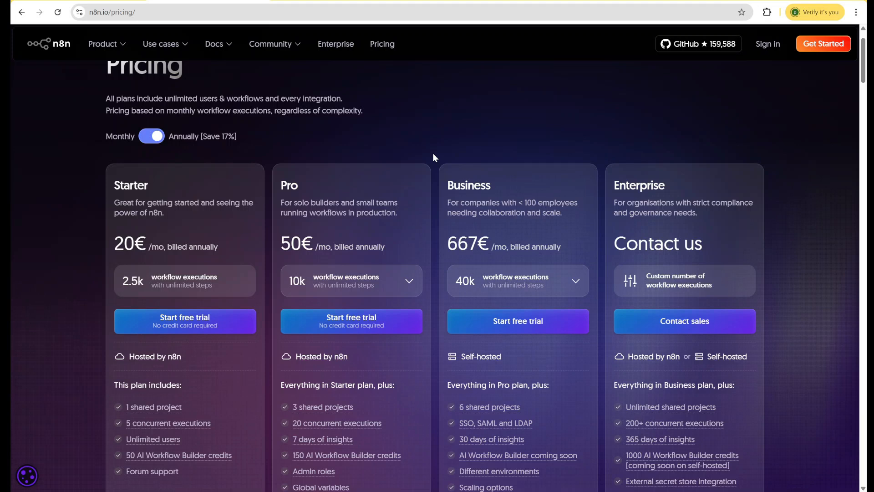
scroll(432, 153, "up", 1)
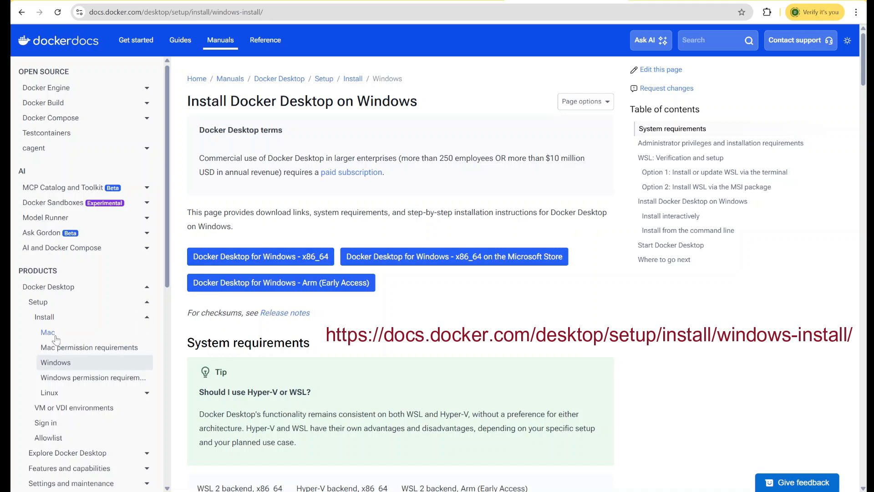
Step: Check the Docker Desktop installation page for Mac, and return to the one for Windows
left_click(55, 337)
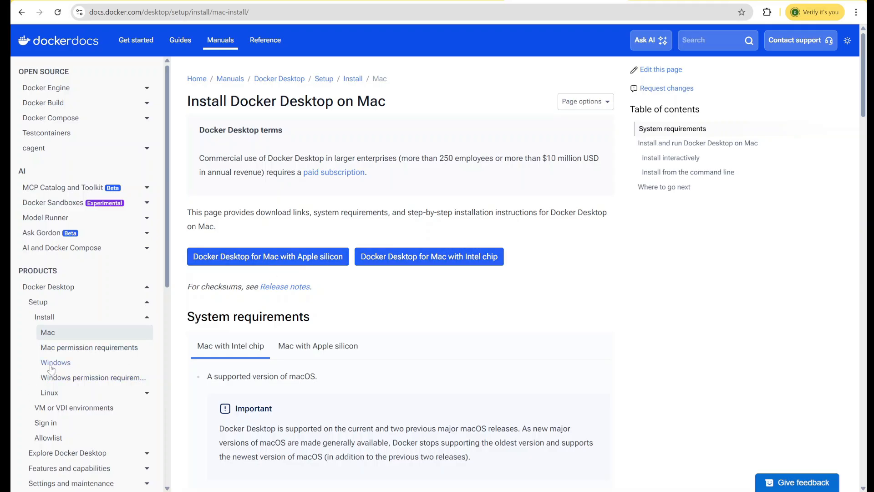
left_click(51, 364)
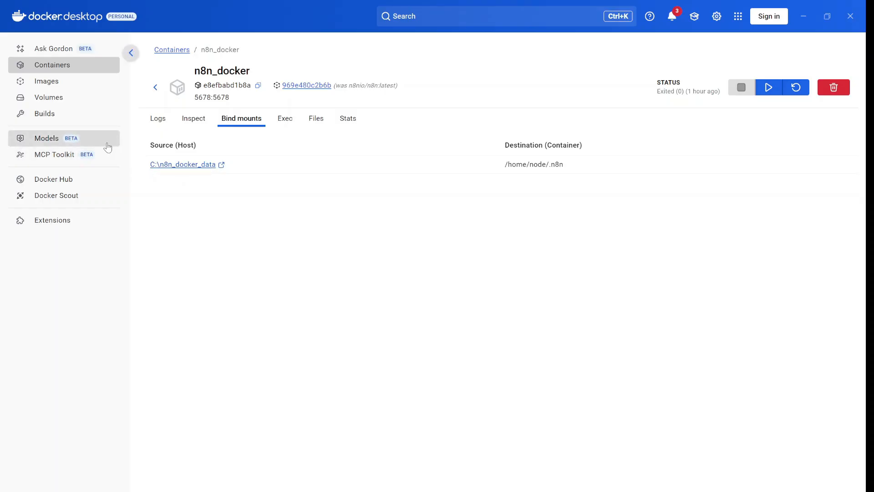
Step: View the local images in Docker Desktop, search Docker Hub for n8n, and open the n8nio/n8n image page
left_click(47, 82)
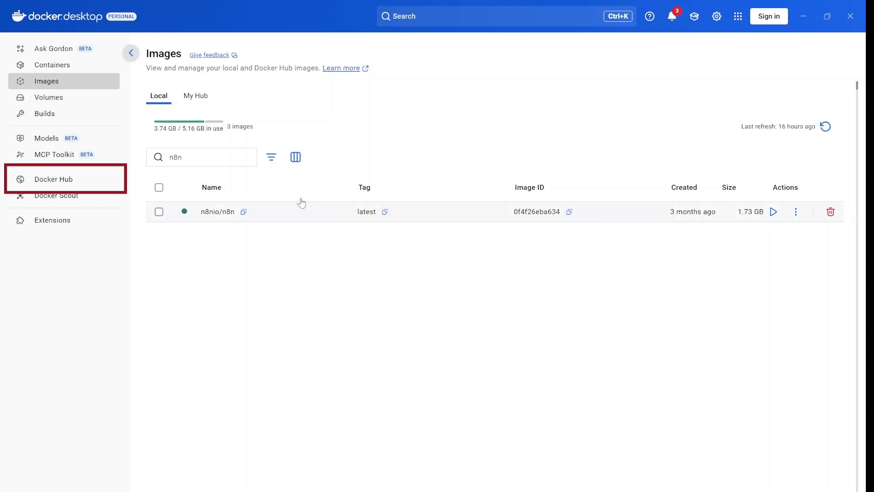
left_click(77, 180)
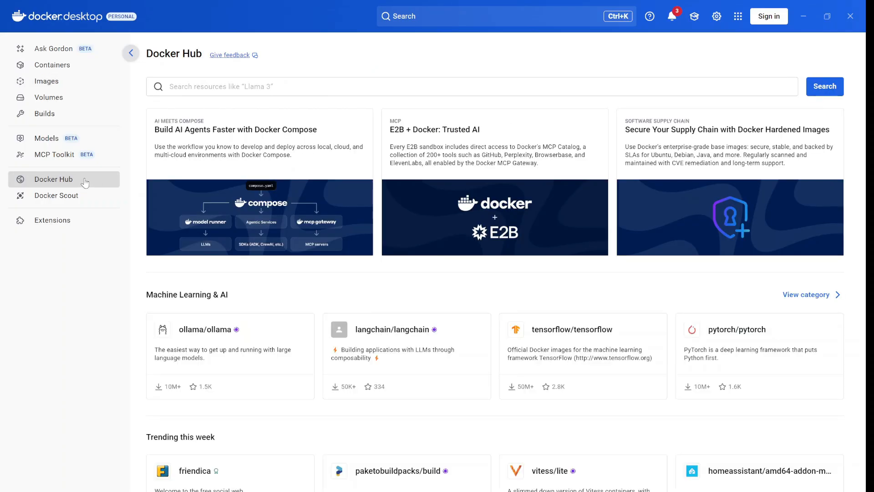
left_click(252, 88)
type("n8n")
key("Return")
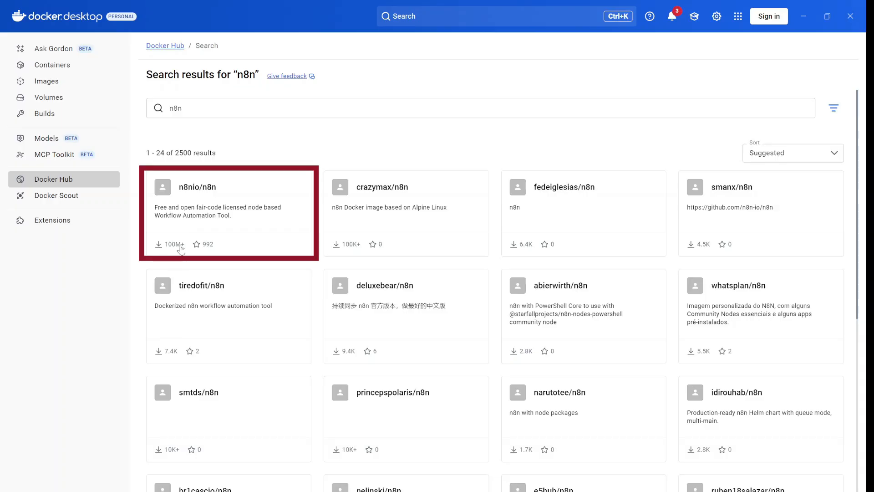
left_click(204, 197)
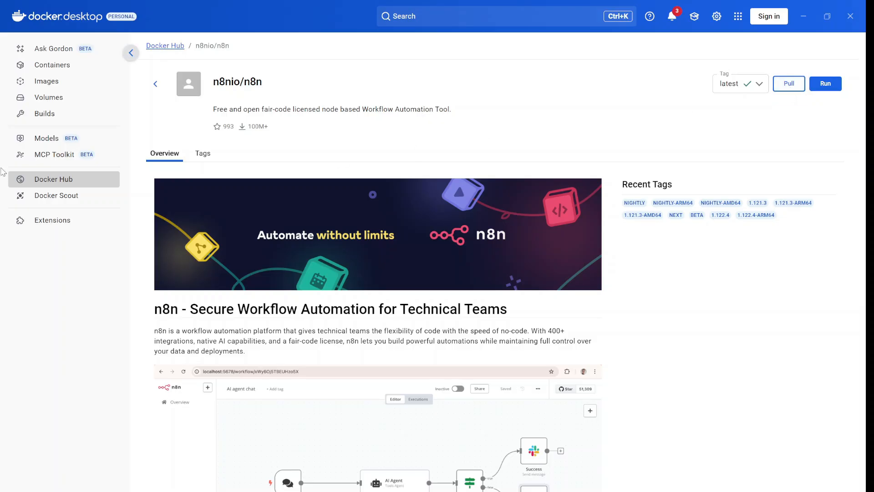
Step: Set up a new container from the local n8nio/n8n image with the name n8n_docker
left_click(50, 82)
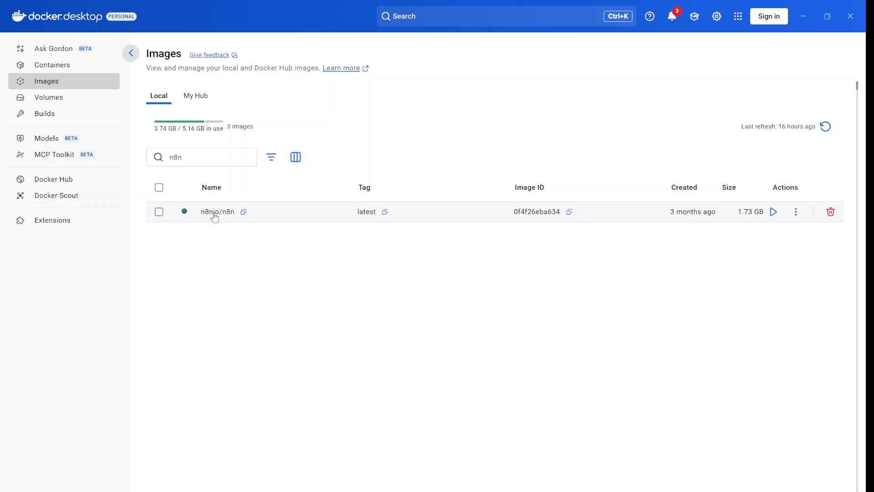
left_click(774, 213)
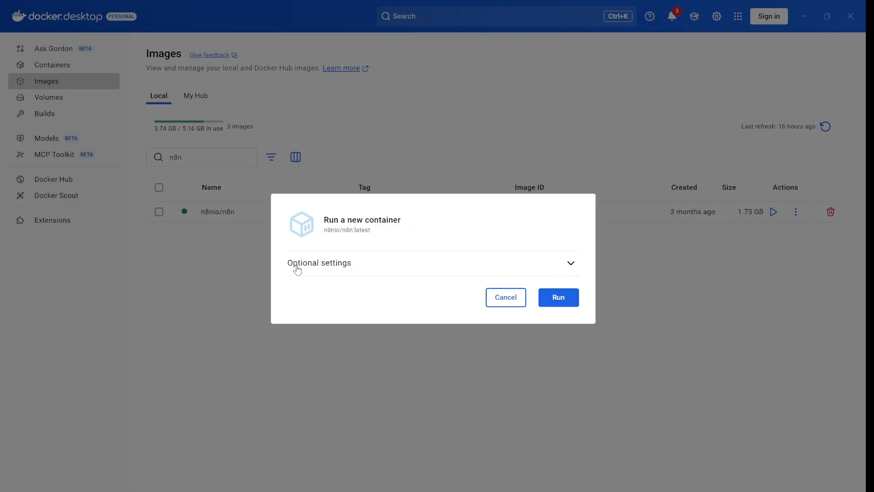
left_click(571, 263)
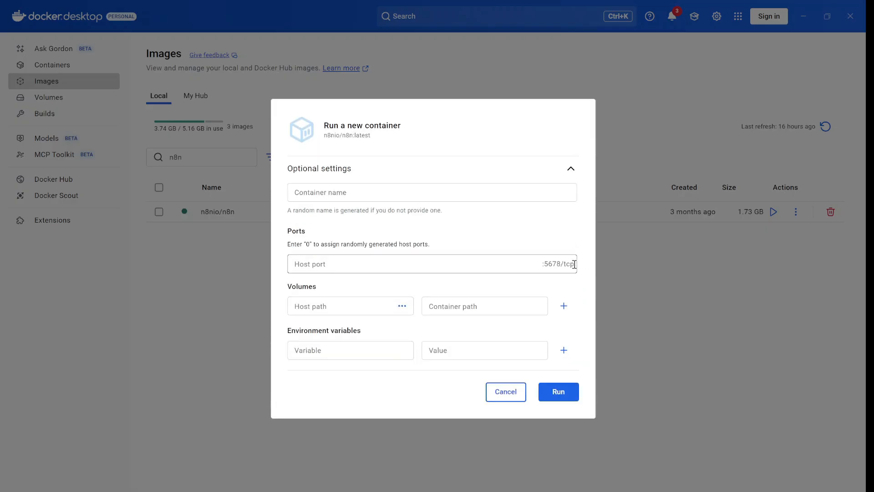
left_click(363, 192)
type("n")
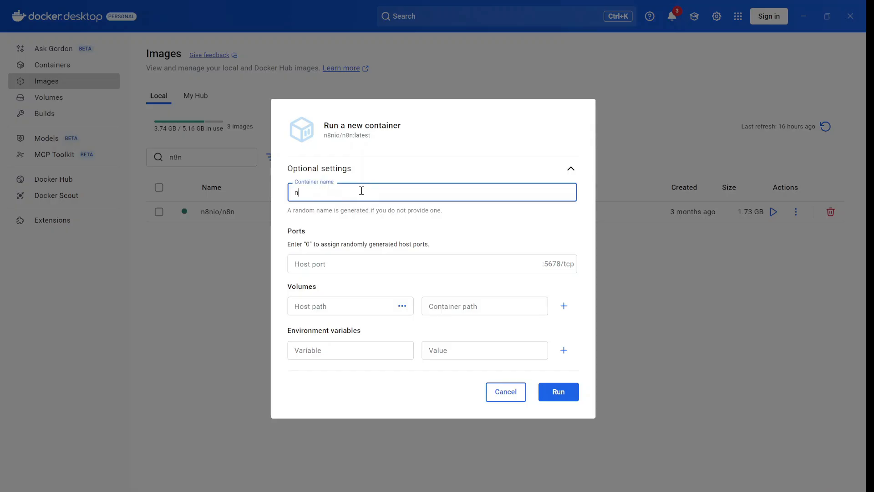
type("8n_docker")
left_click(311, 192)
left_click(338, 193)
Step: Set the new container's host port to 5678
left_click(319, 266)
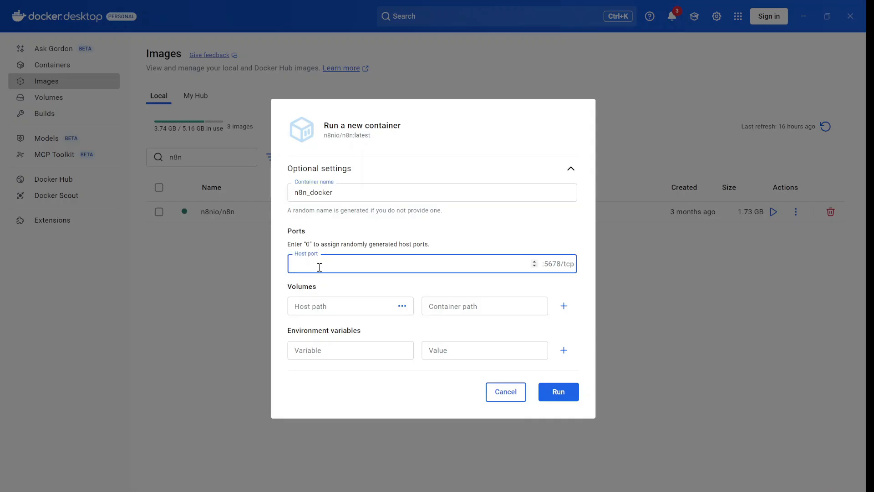
type("5678")
key("Return")
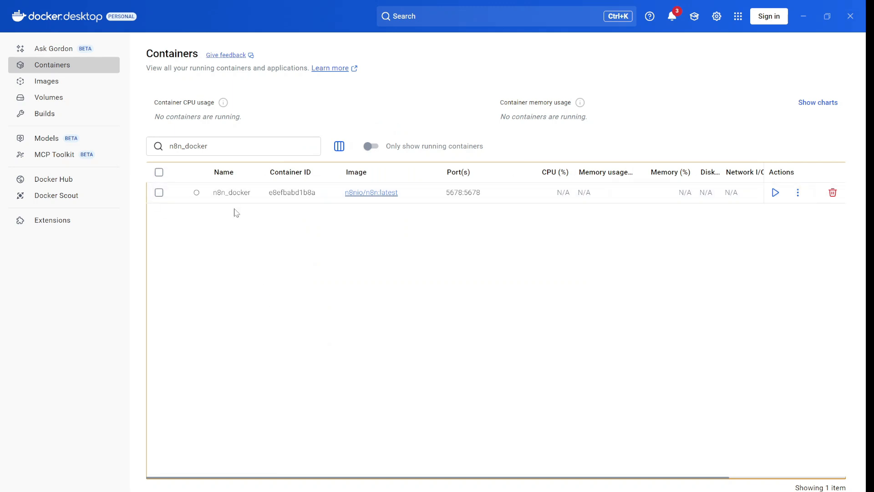
Step: Start the n8n_docker container from the containers list and review its logs
left_click(71, 67)
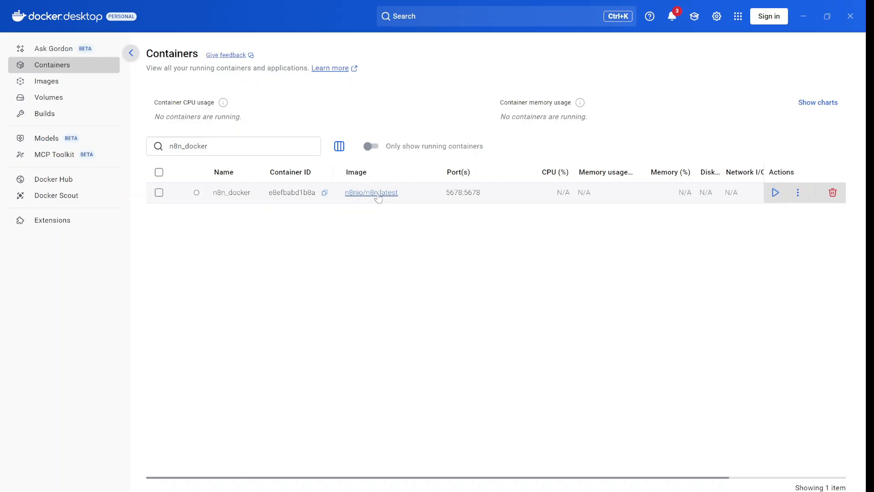
left_click(775, 195)
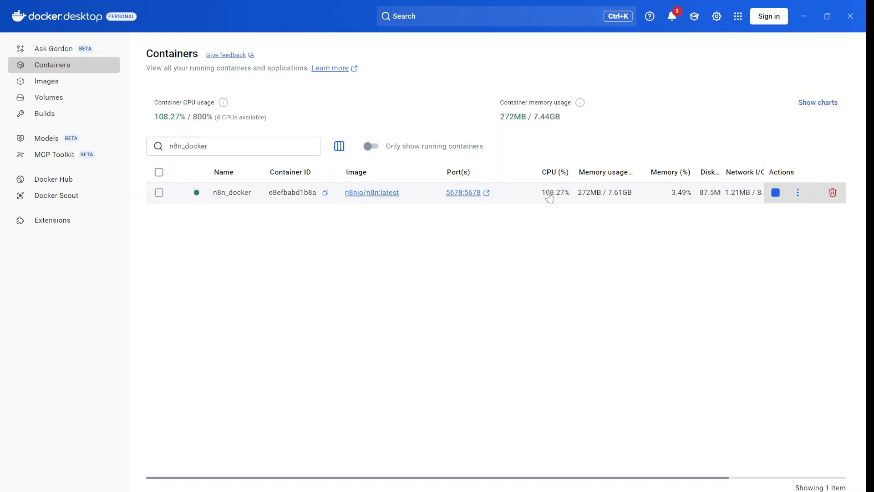
left_click(237, 195)
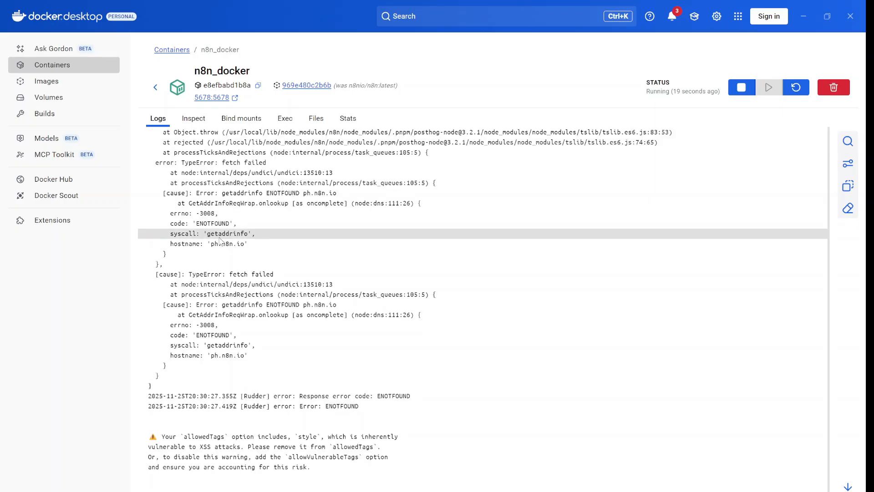
scroll(219, 239, "down", 2)
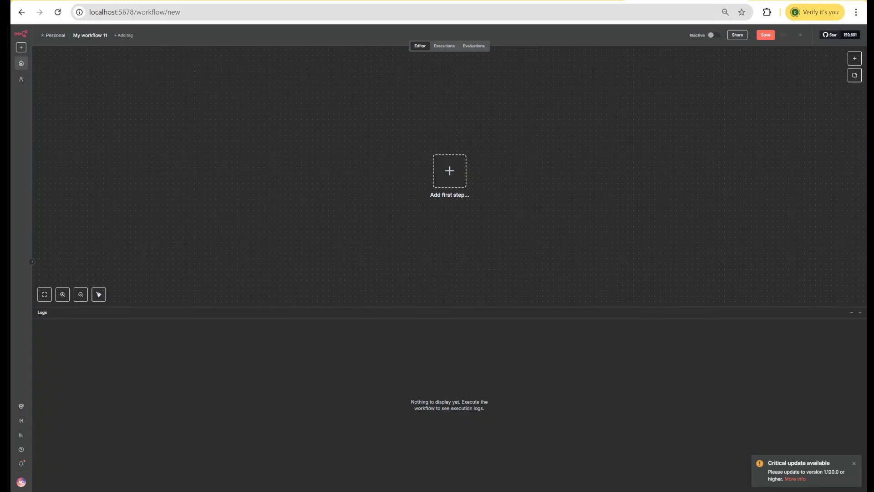
Step: Enlarge the n8n editor page in the browser and view the list of available workflow triggers
key("ctrl+plus")
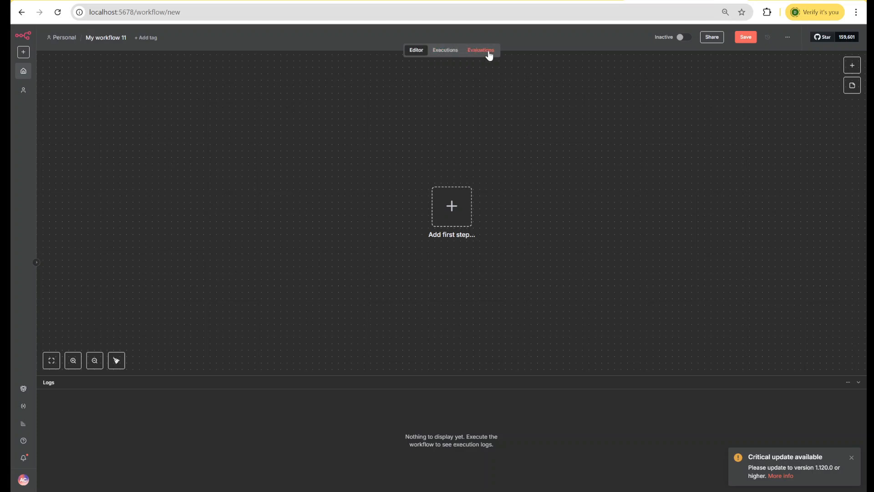
left_click(852, 66)
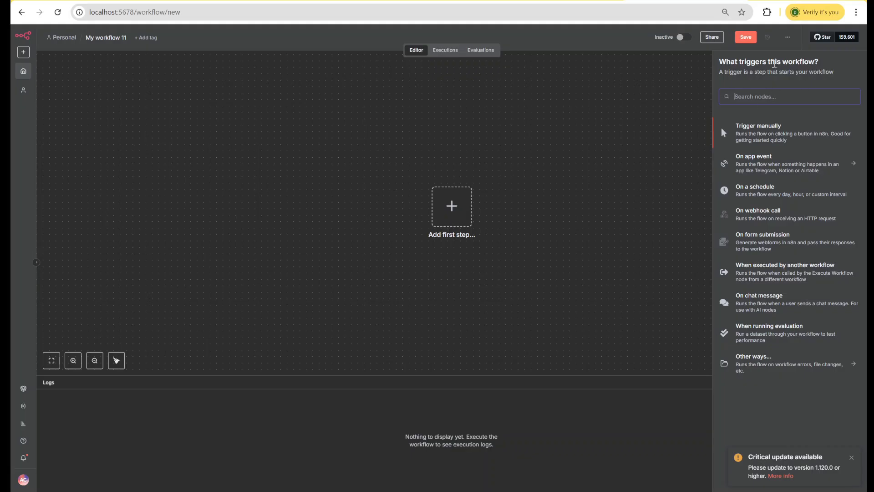
left_click(632, 170)
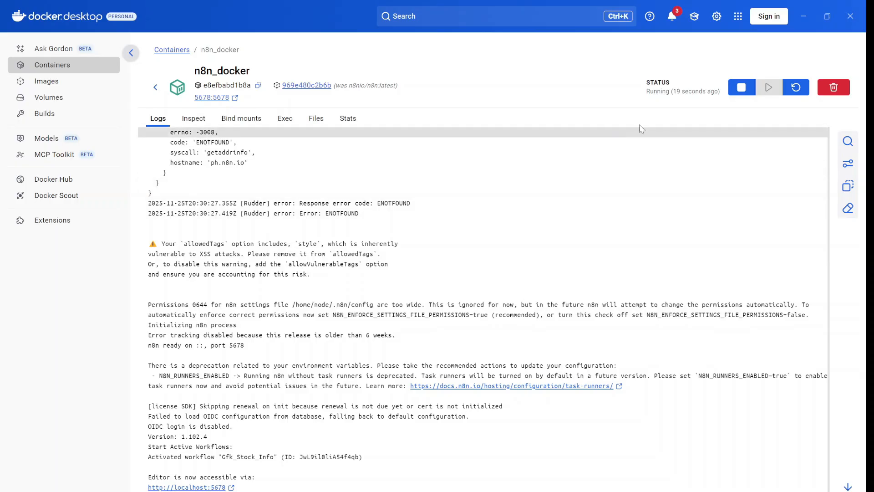
Step: Stop the n8n_docker container in Docker Desktop and start it again
left_click(741, 89)
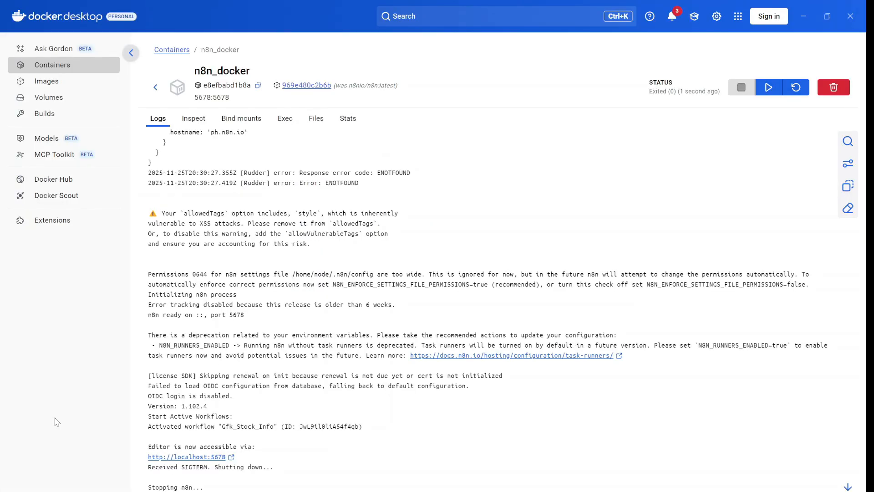
left_click(772, 92)
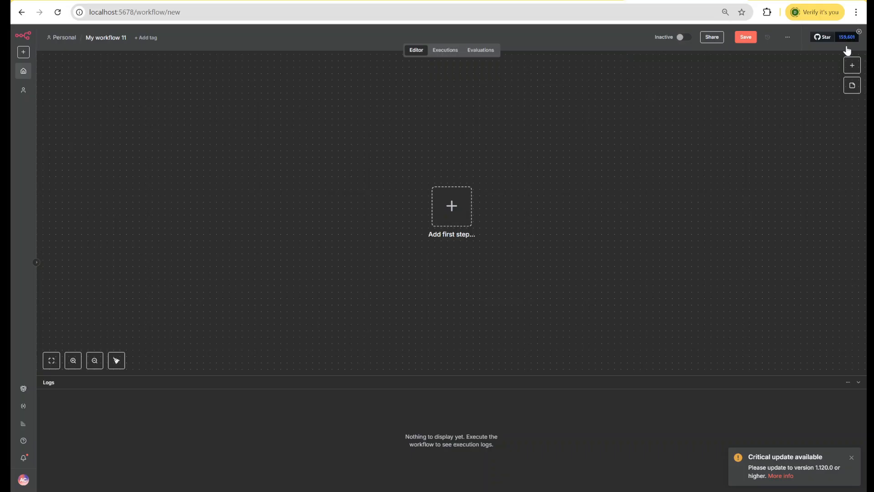
Step: Add a manual trigger to the new workflow in the browser and move it toward the upper-left area of the canvas
left_click(851, 67)
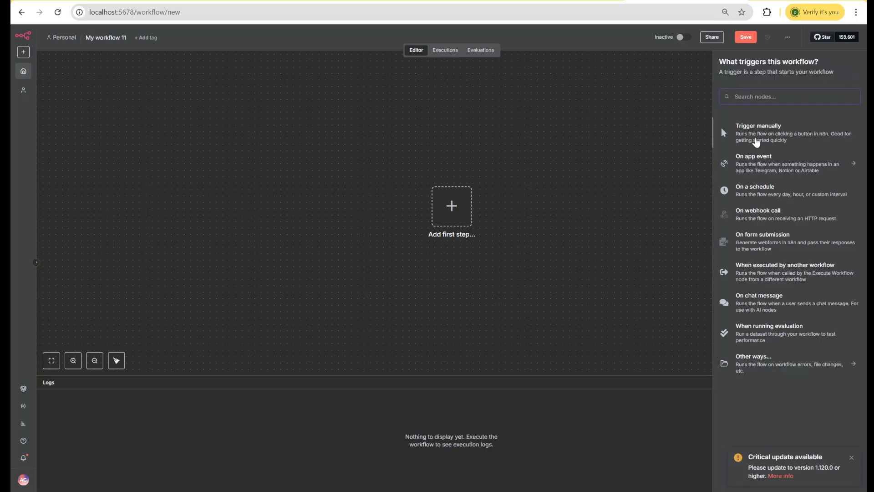
left_click(756, 142)
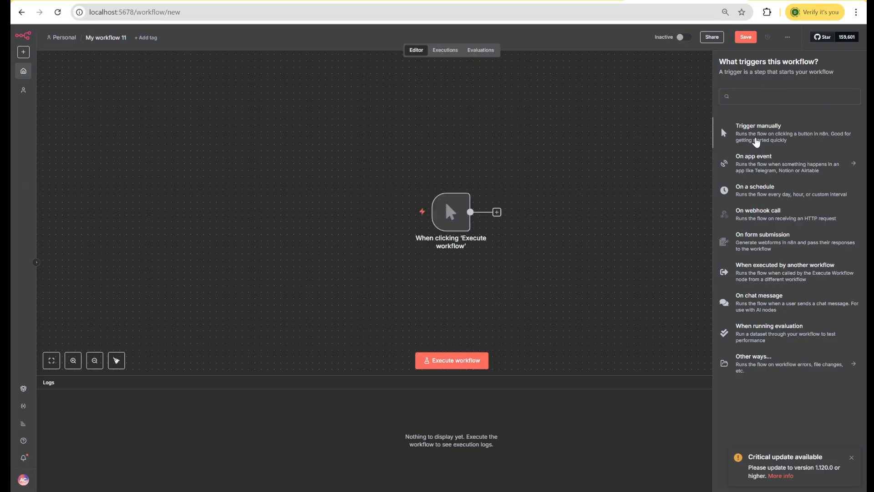
left_click_drag(450, 209, 192, 178)
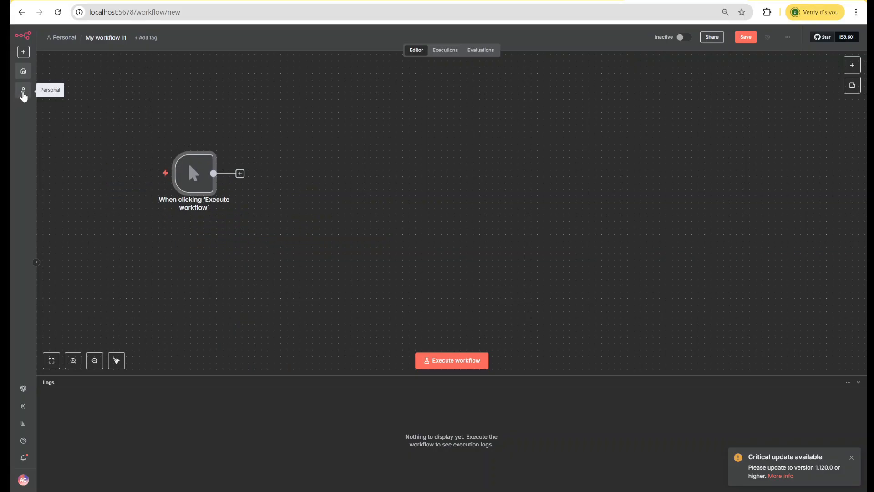
Step: Leave the workflow without saving and browse the list of workflows in the Personal project
left_click(24, 95)
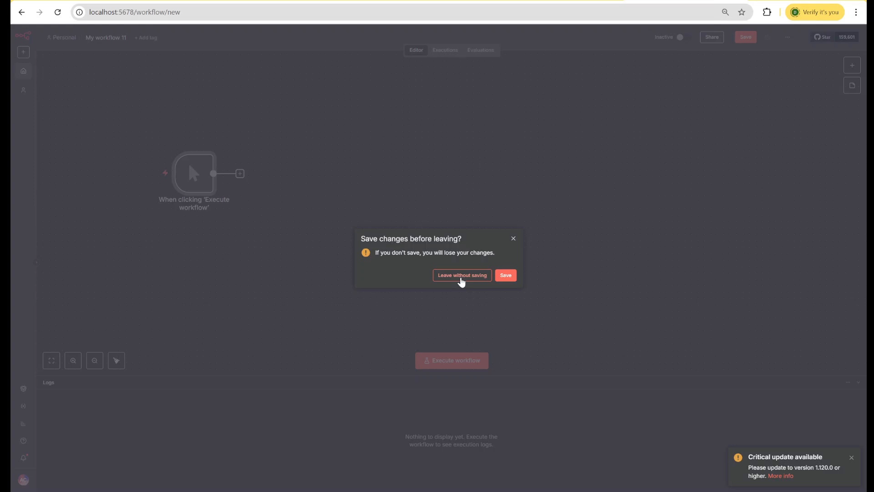
left_click(461, 281)
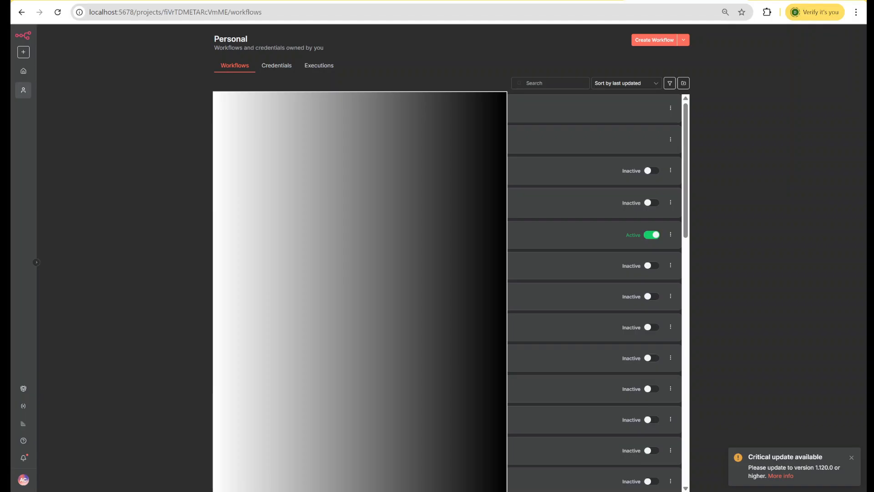
scroll(205, 219, "down", 3)
scroll(206, 223, "down", 5)
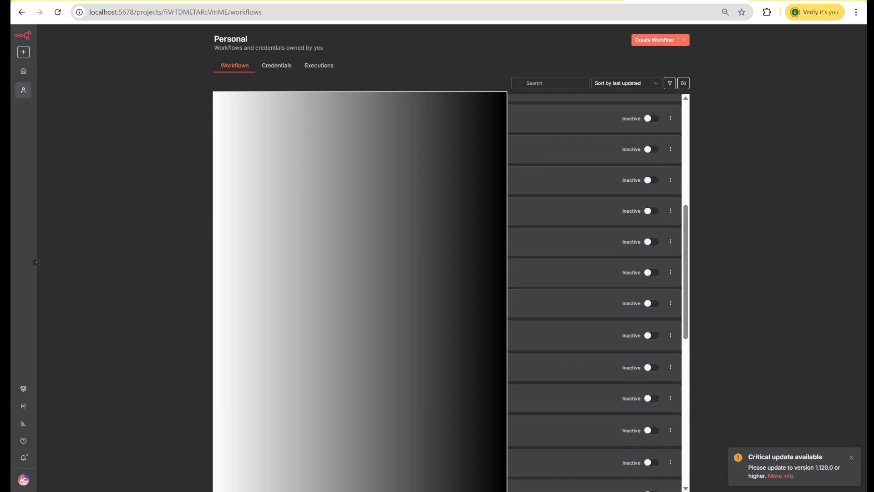
scroll(594, 291, "up", 8)
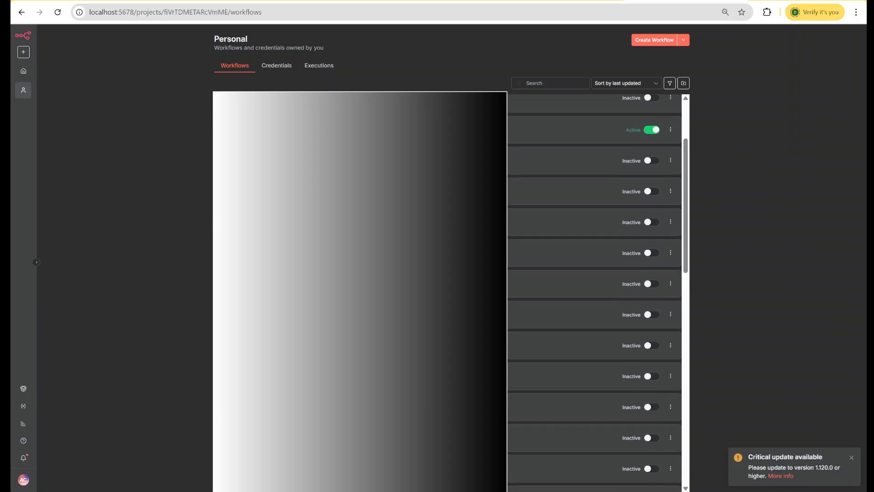
Step: Review the Personal project's credentials and executions, and return to its workflows
left_click(273, 68)
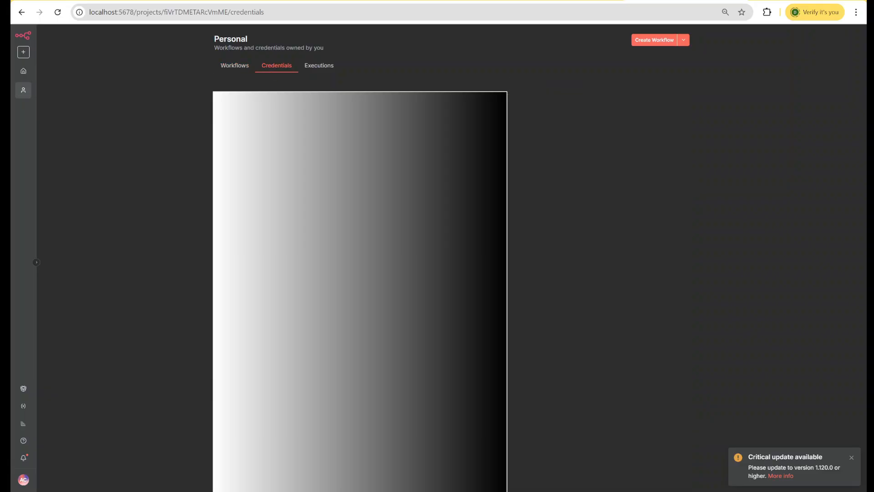
scroll(447, 291, "down", 4)
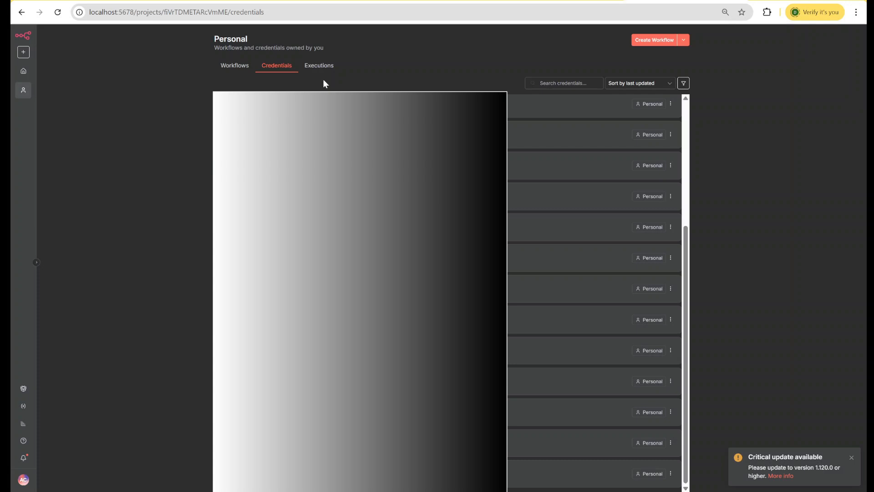
left_click(319, 68)
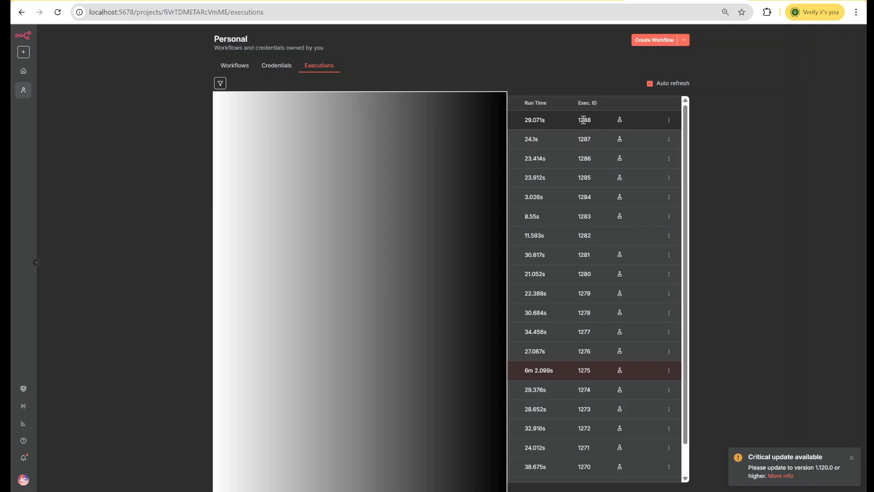
left_click(234, 66)
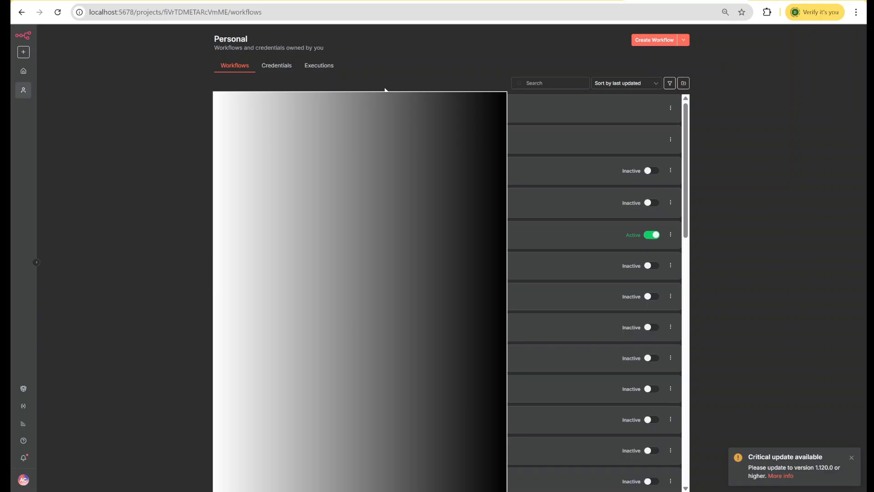
Step: Start a new workflow in the Personal project and open its additional workflow options
left_click(649, 41)
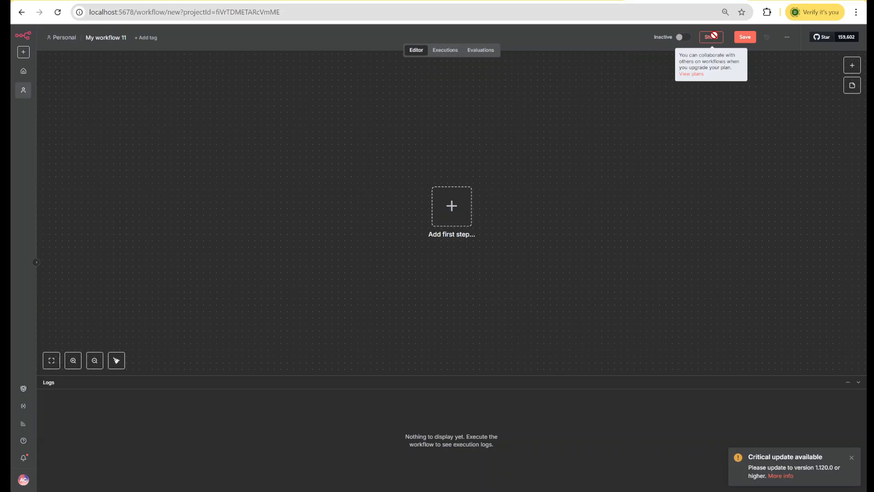
left_click(788, 40)
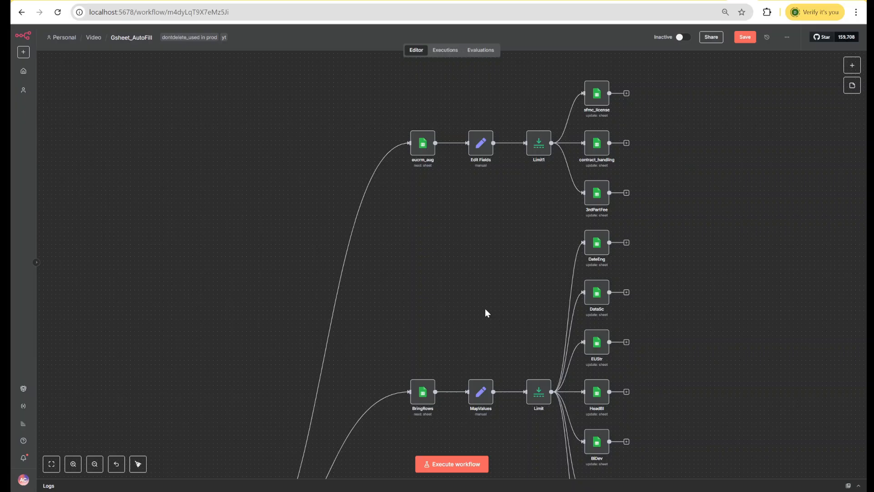
Step: Examine the Gsheet_AutoFill workflow from its upper Google Sheets branches down through the form trigger, Switch node and BringRows1 branch
scroll(485, 311, "down", 5)
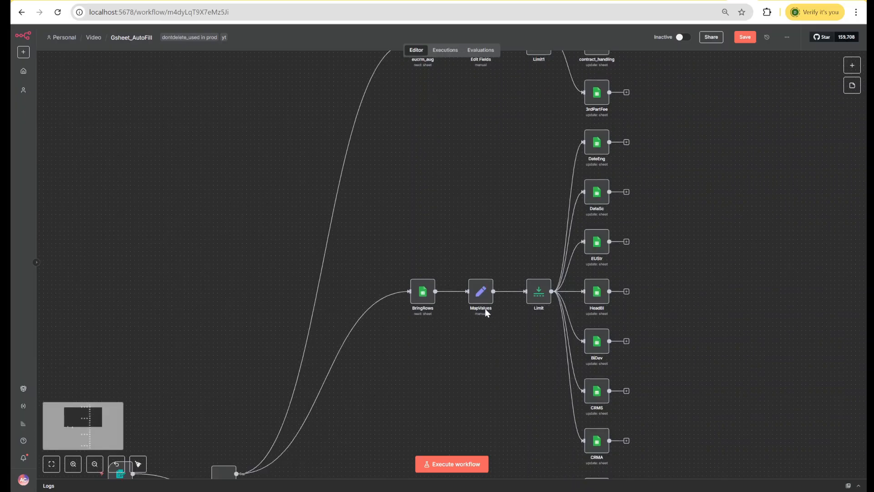
scroll(485, 311, "down", 6)
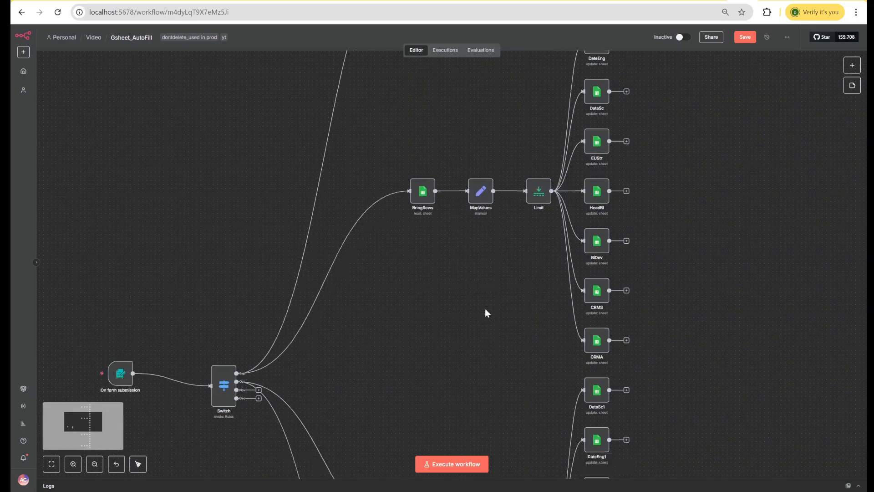
scroll(485, 310, "down", 6)
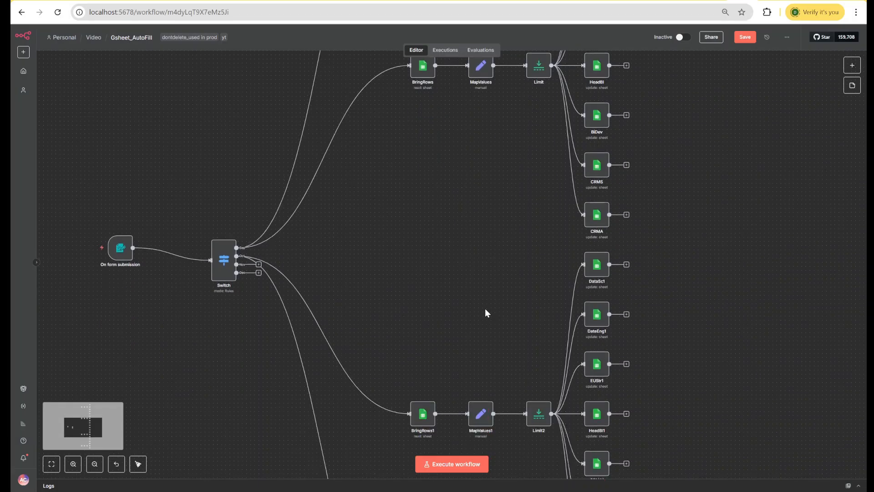
scroll(485, 312, "down", 1)
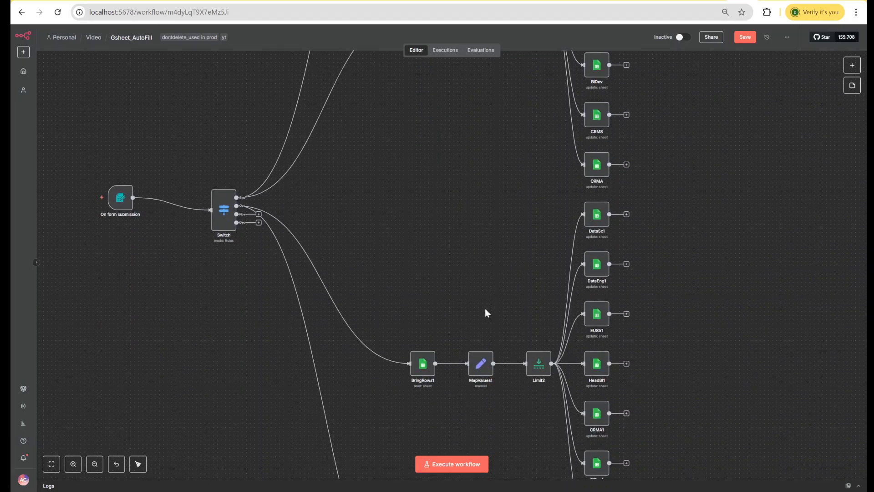